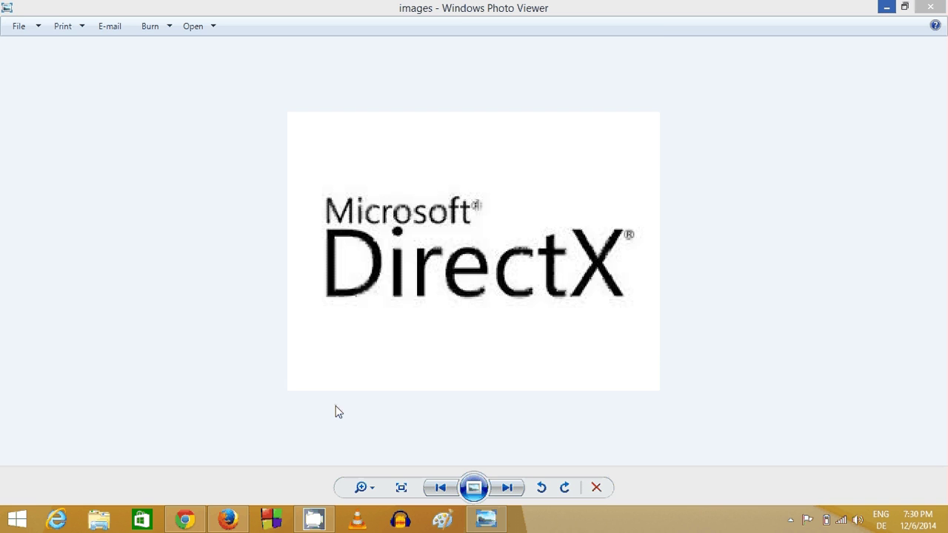
pyautogui.click(229, 518)
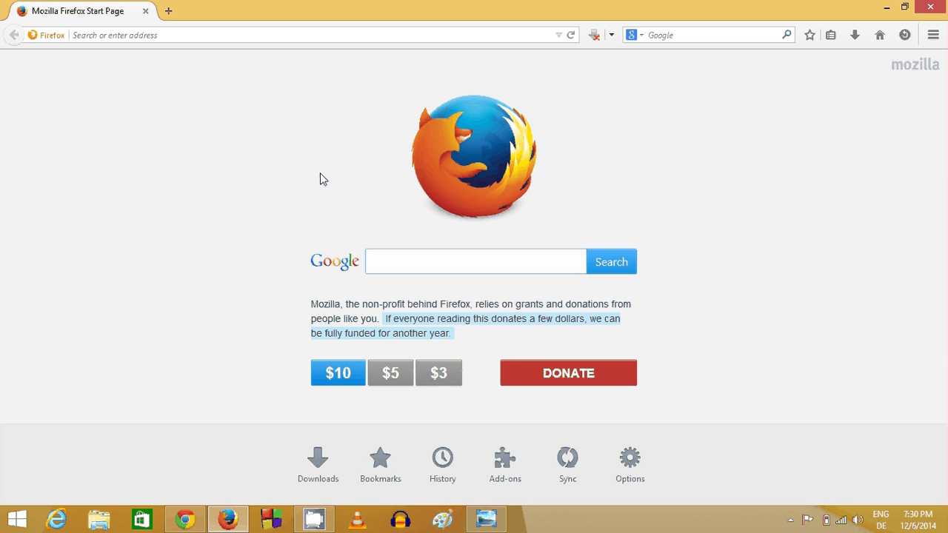
pyautogui.click(300, 37)
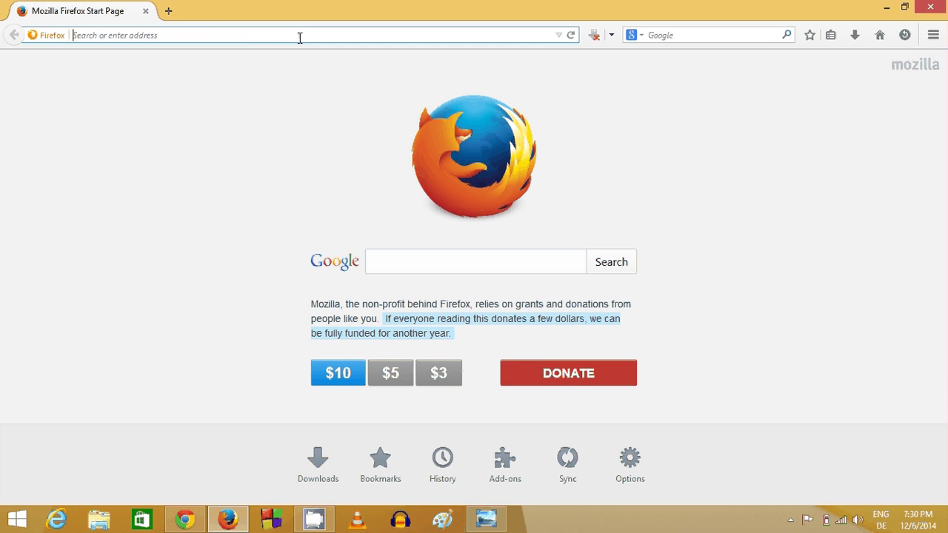
pyautogui.write('http://www.microsoft.com/en-us/download/details.aspx?id=35')
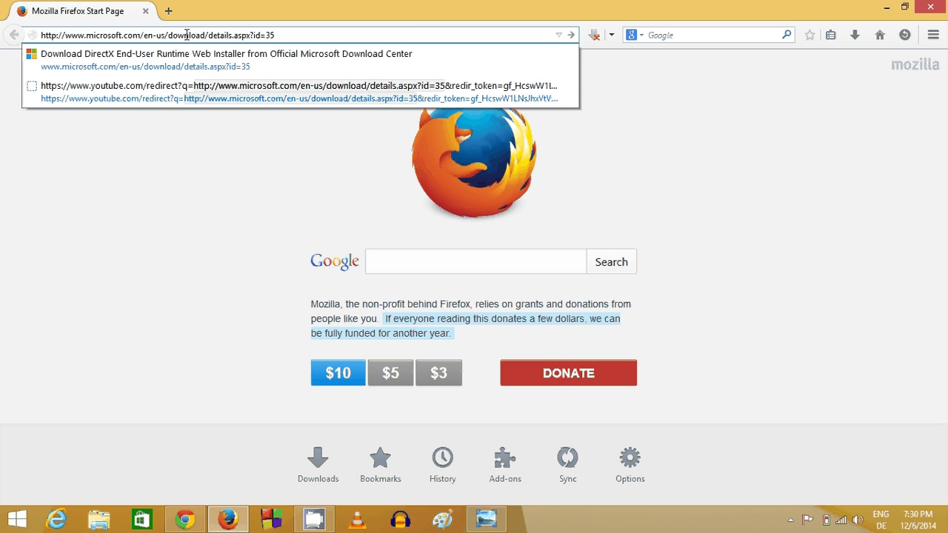
pyautogui.click(290, 35)
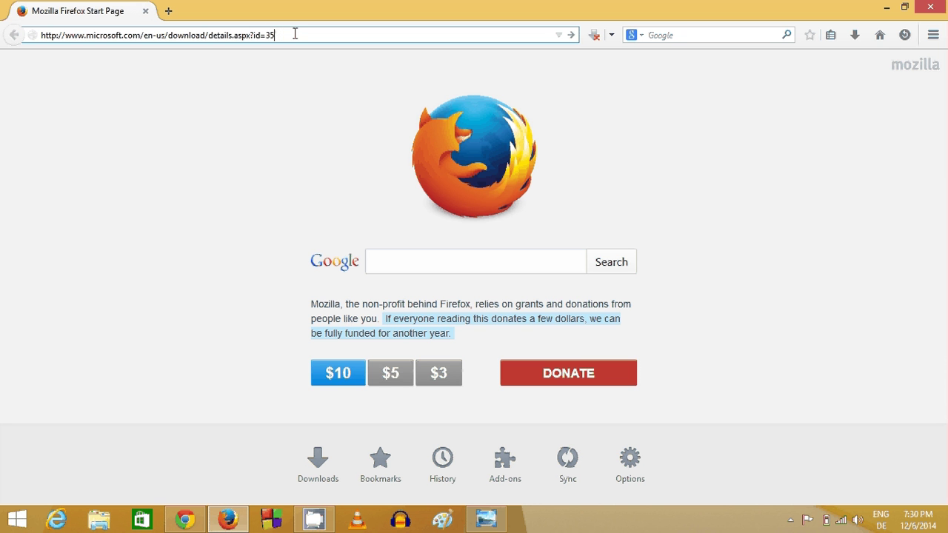
pyautogui.hotkey('ctrl', 'a')
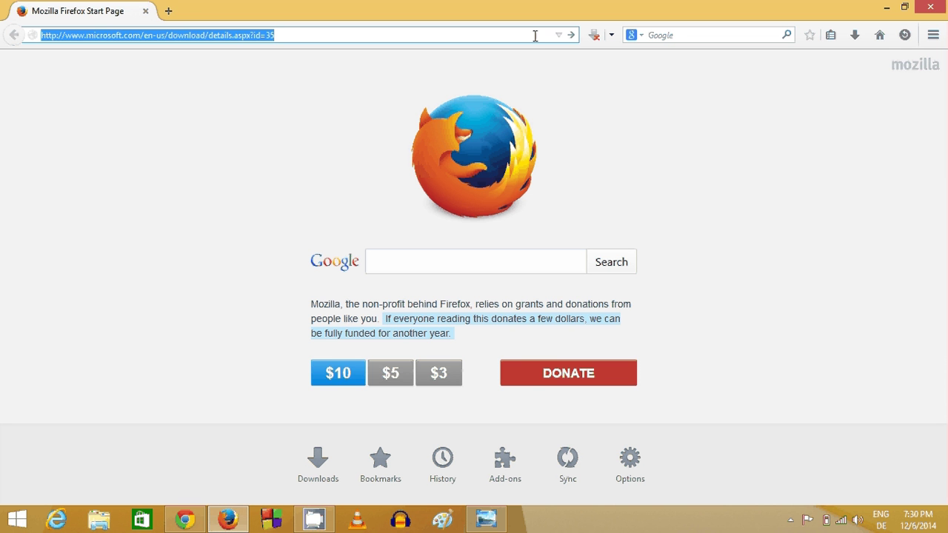
# Download only the DirectX End-User Runtime Web Installer, declining the MSN and Bing offer
pyautogui.click(572, 37)
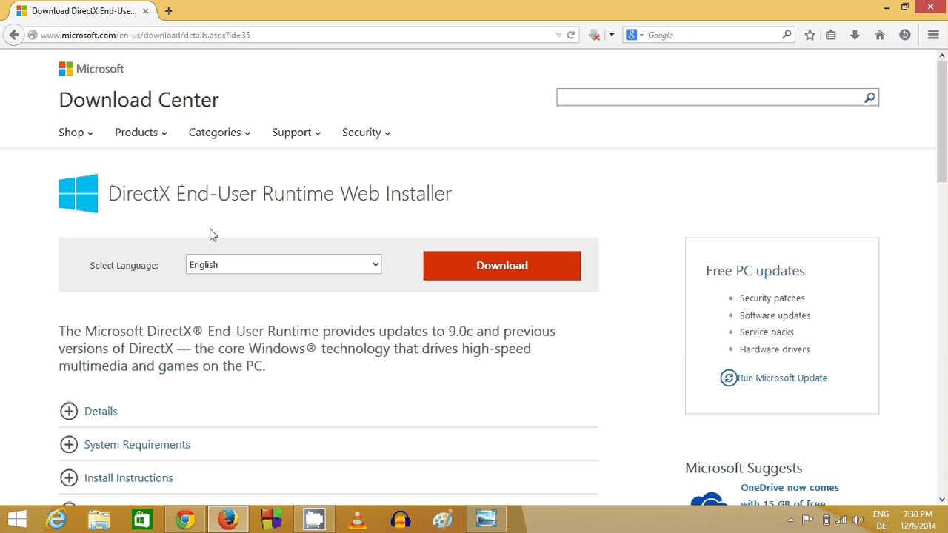
pyautogui.click(464, 273)
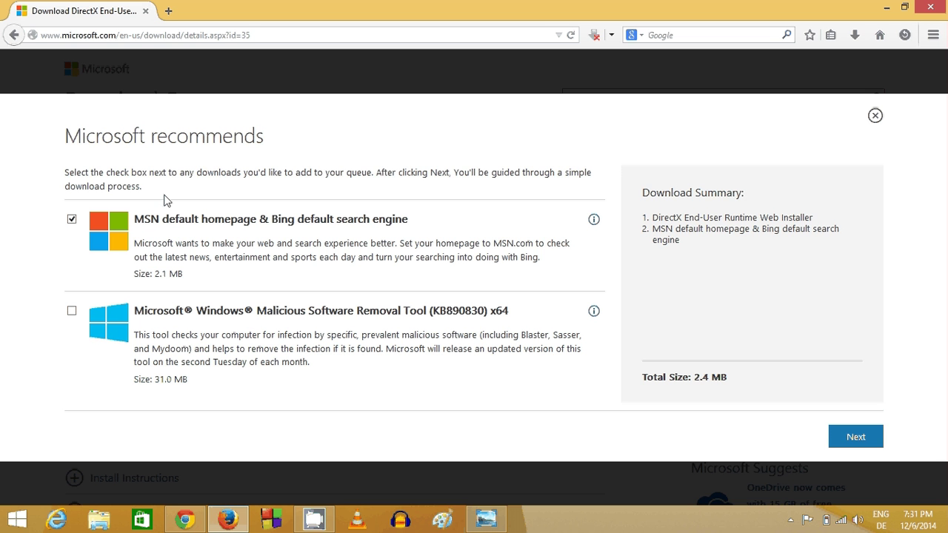
pyautogui.click(72, 219)
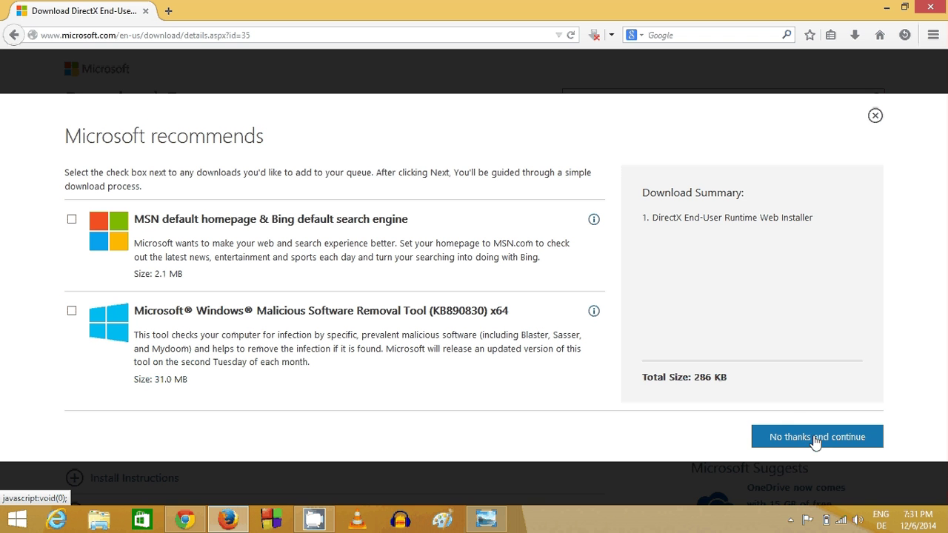
pyautogui.click(816, 440)
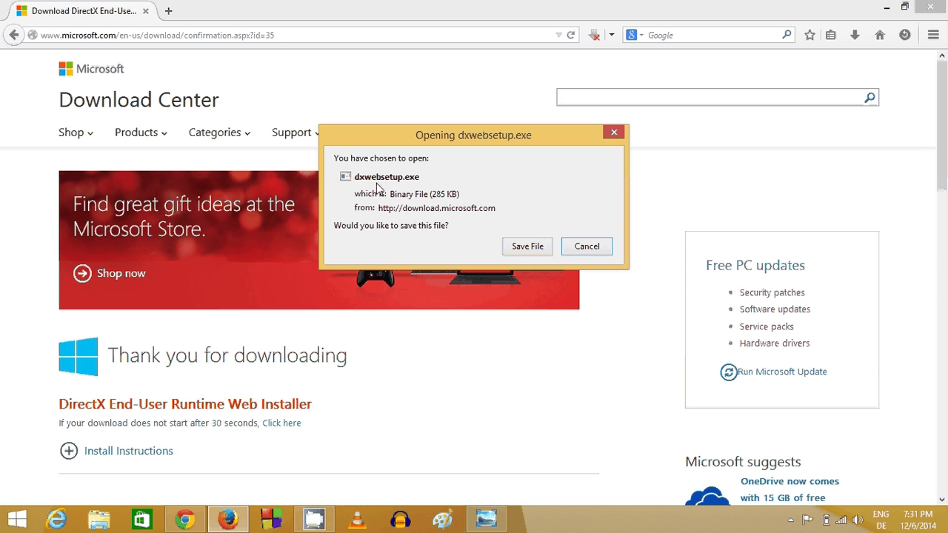
# Save and run dxwebsetup.exe from Firefox's downloads list to start DirectX setup
pyautogui.click(523, 248)
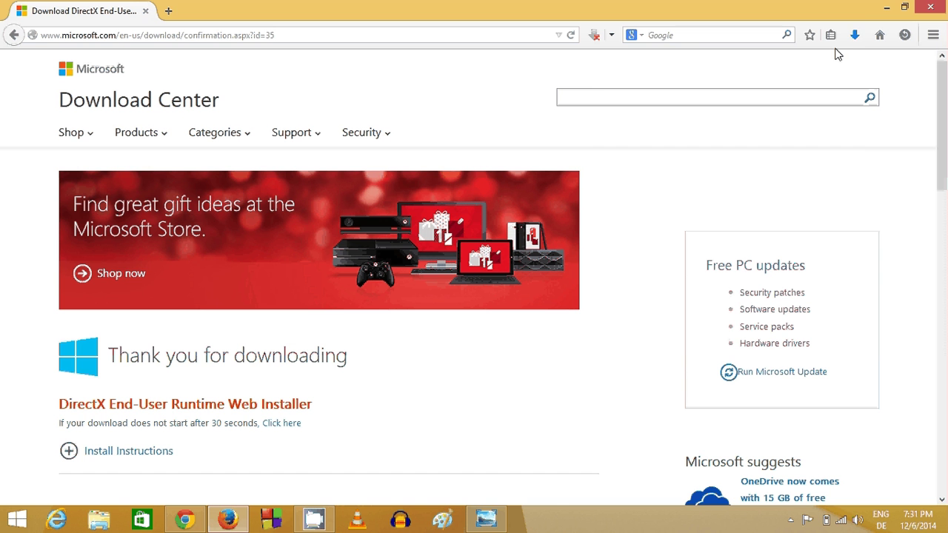
pyautogui.click(855, 37)
pyautogui.click(887, 9)
# Accept the DirectX license agreement and continue to the component installation page
pyautogui.click(887, 9)
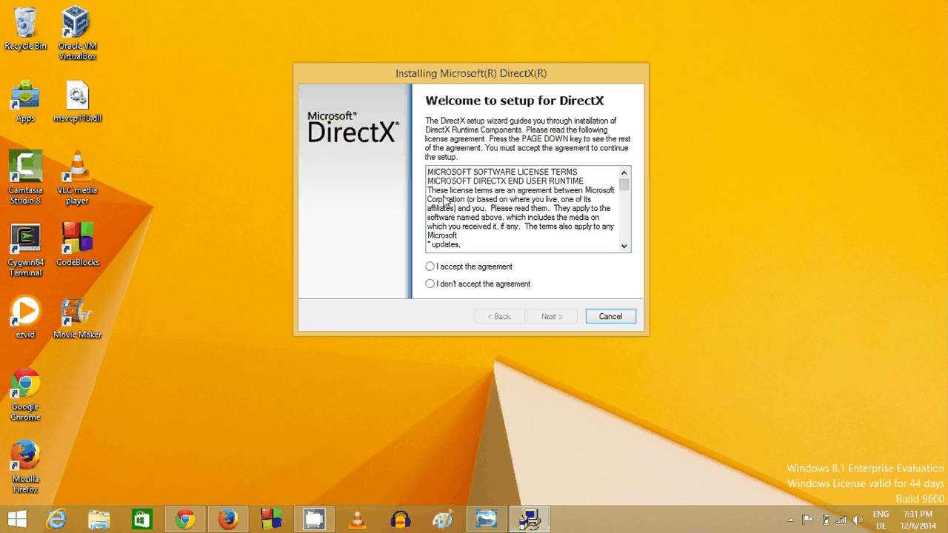
pyautogui.moveTo(625, 185); pyautogui.dragTo(625, 239)
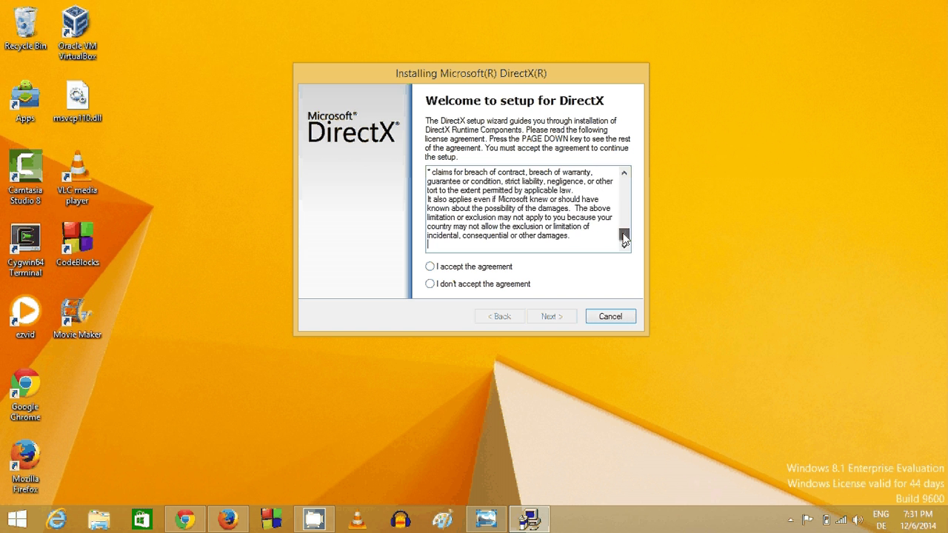
pyautogui.click(437, 266)
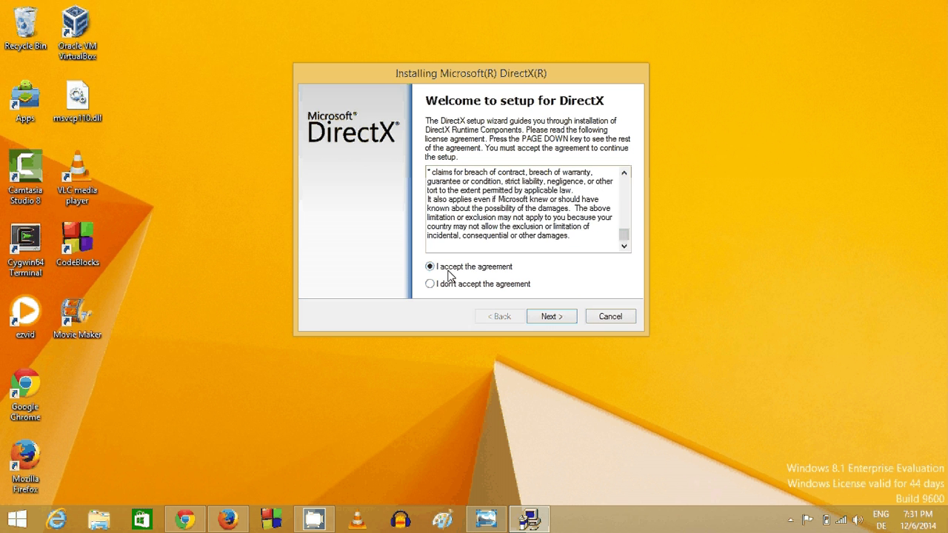
pyautogui.click(542, 317)
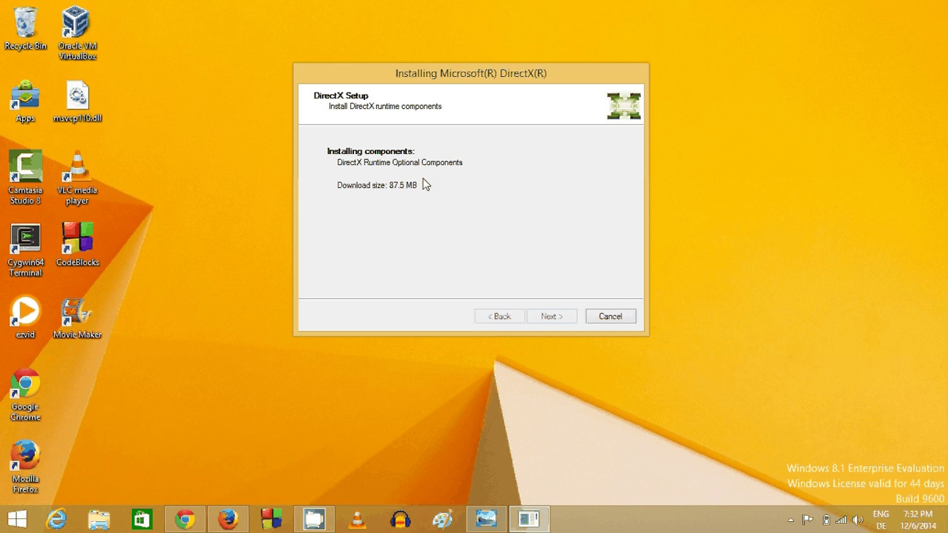
# Start the 87.5 MB DirectX Runtime Optional Components download and let installation complete
pyautogui.click(543, 320)
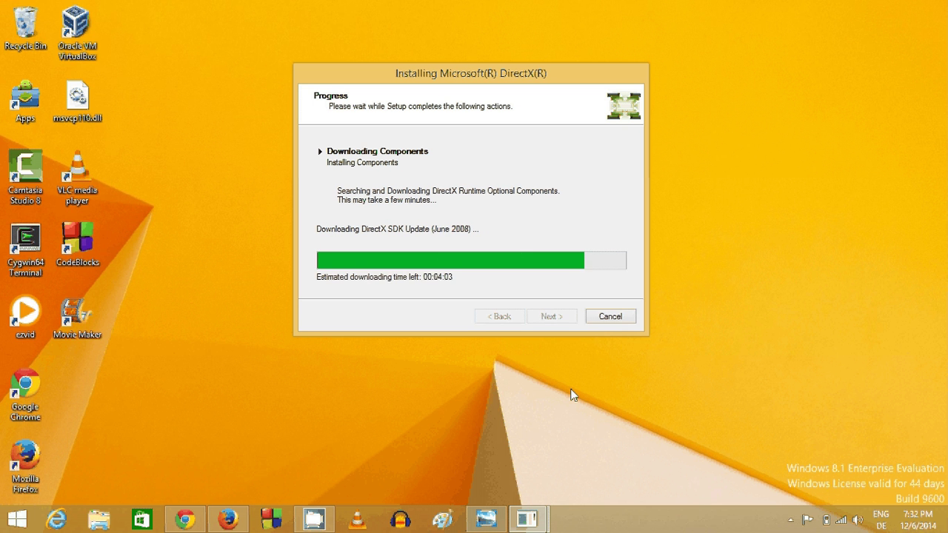
pyautogui.click(571, 520)
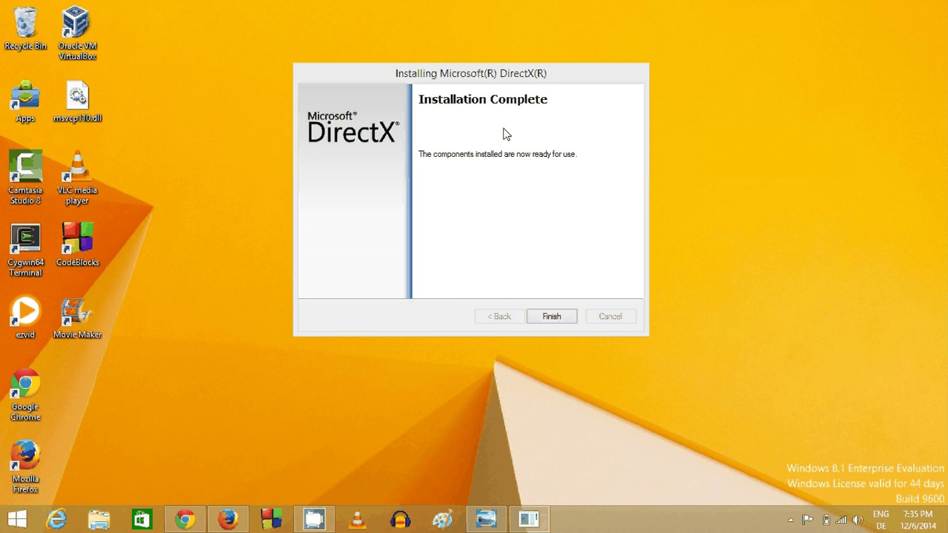
# Finish and close the completed DirectX End-User Runtime installer
pyautogui.click(552, 317)
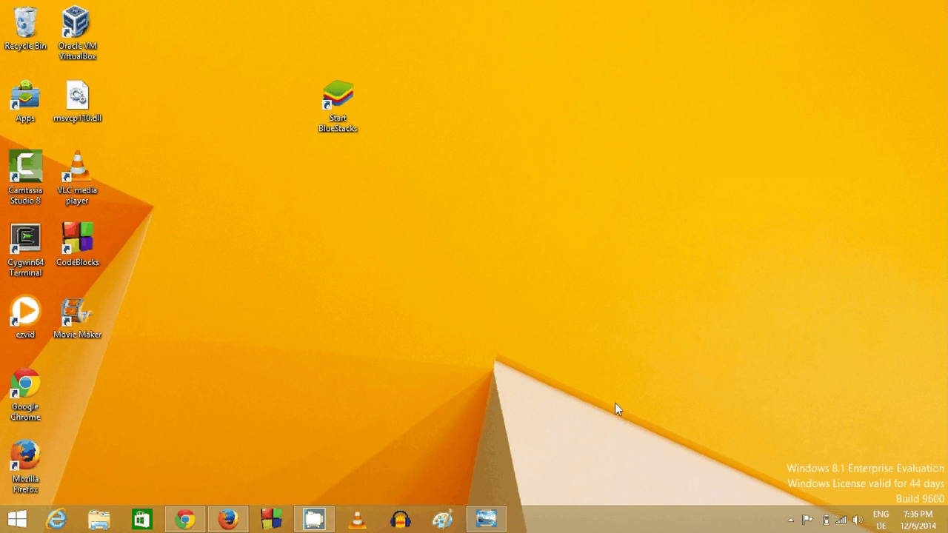
# Open the Run dialog from the Start button's context menu and select dxdiag in it
pyautogui.rightClick(17, 523)
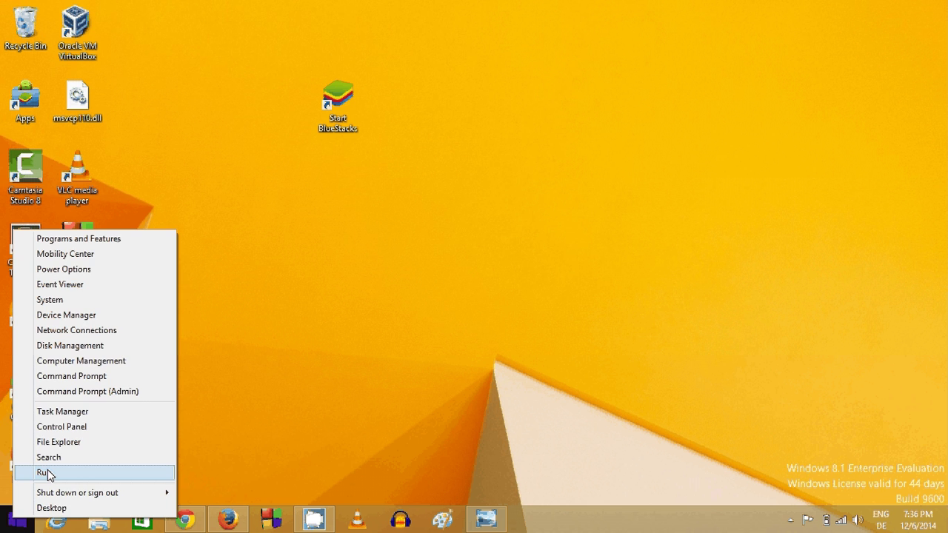
pyautogui.click(48, 473)
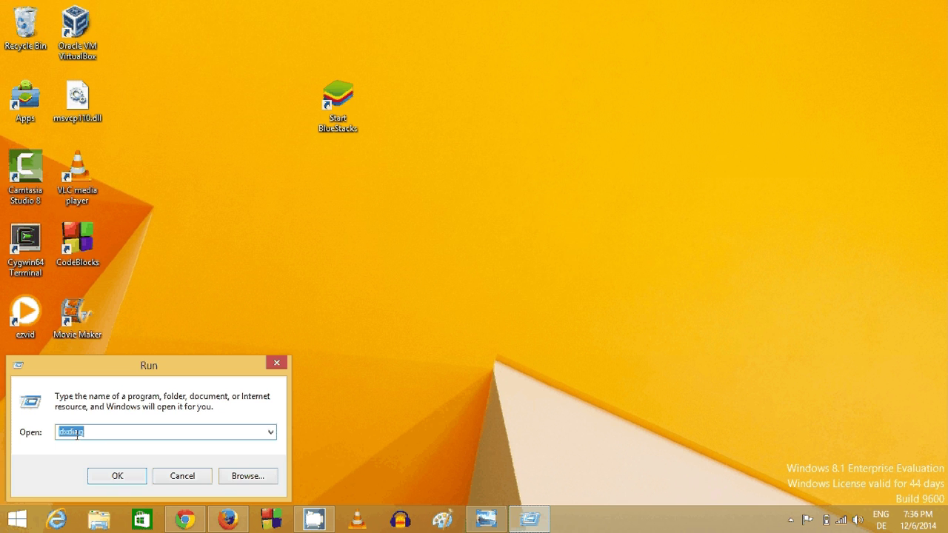
pyautogui.click(98, 430)
pyautogui.doubleClick(82, 432)
pyautogui.hotkey('ctrl', 'c')
# Launch Notepad by searching 'notepad++' from the charms bar
pyautogui.moveTo(930, 231)
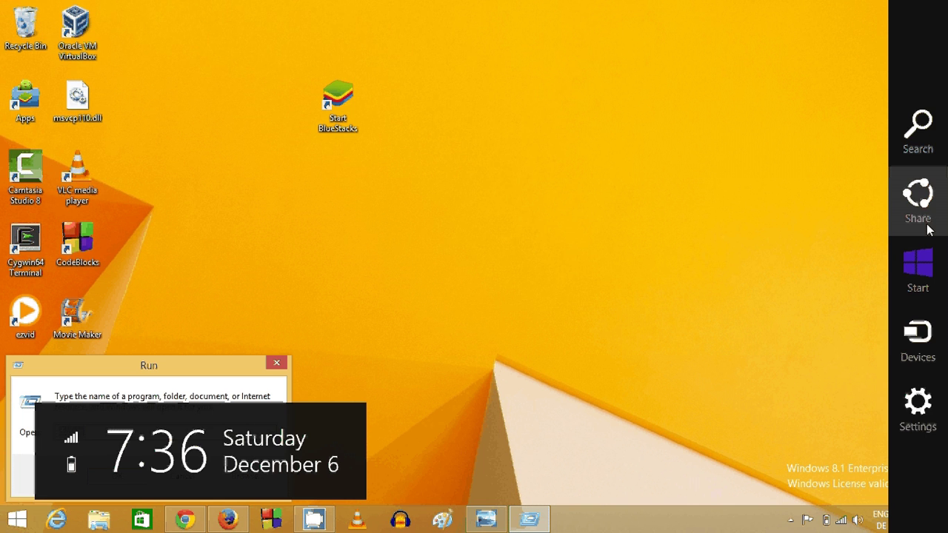
pyautogui.click(897, 141)
pyautogui.write('no')
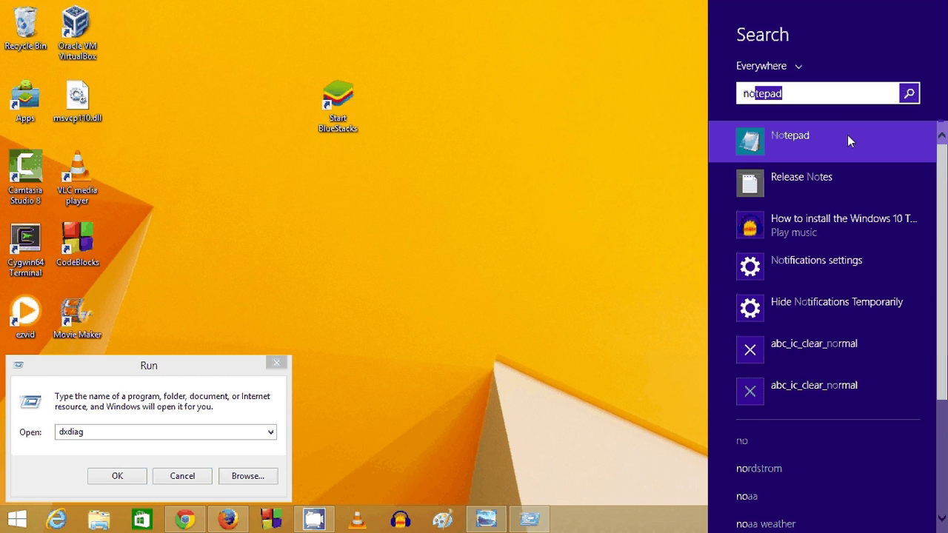
pyautogui.write('te')
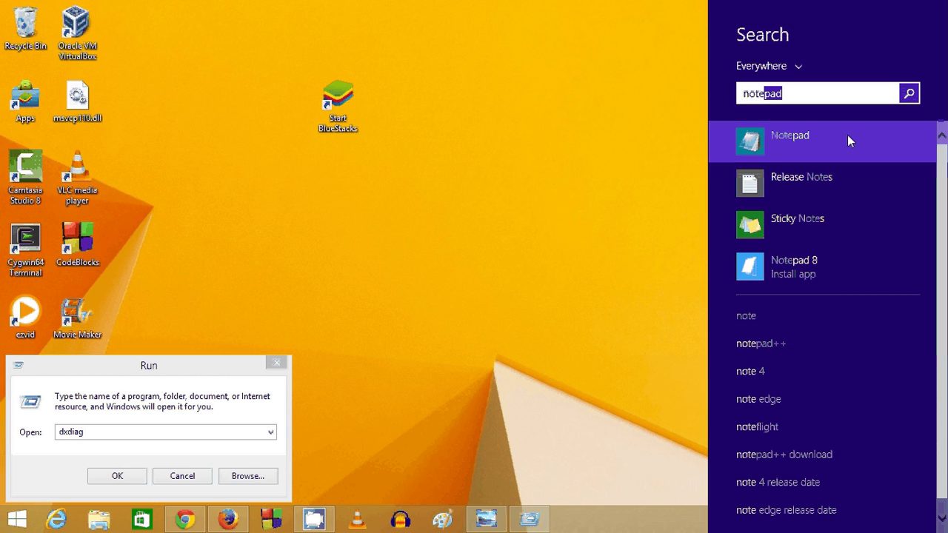
pyautogui.write('pad')
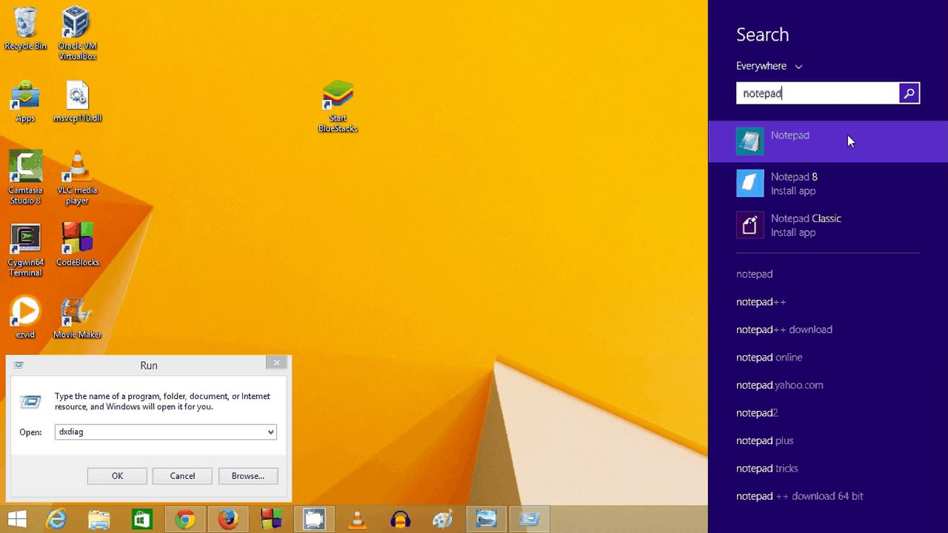
pyautogui.write('++')
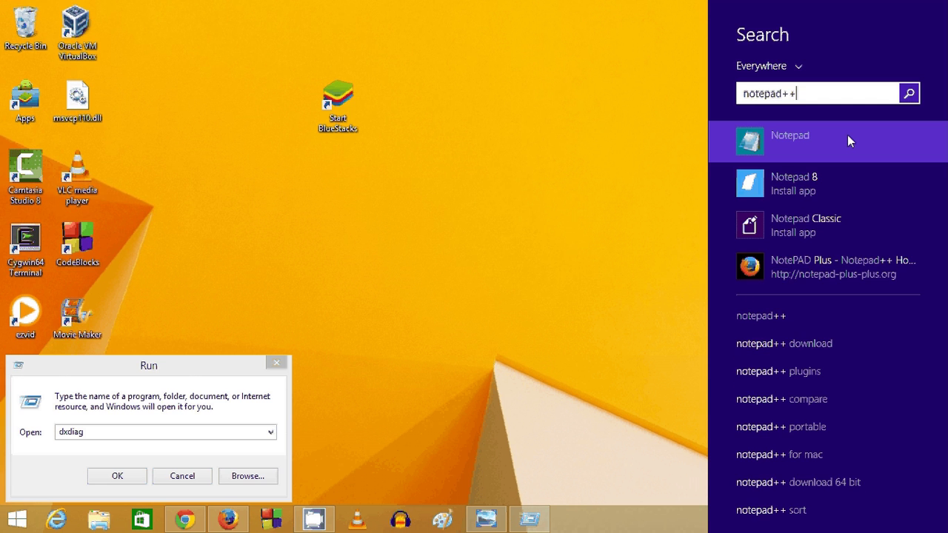
pyautogui.click(848, 135)
# Paste dxdiag into the new note, select it, and minimize Notepad
pyautogui.hotkey('ctrl', 'v')
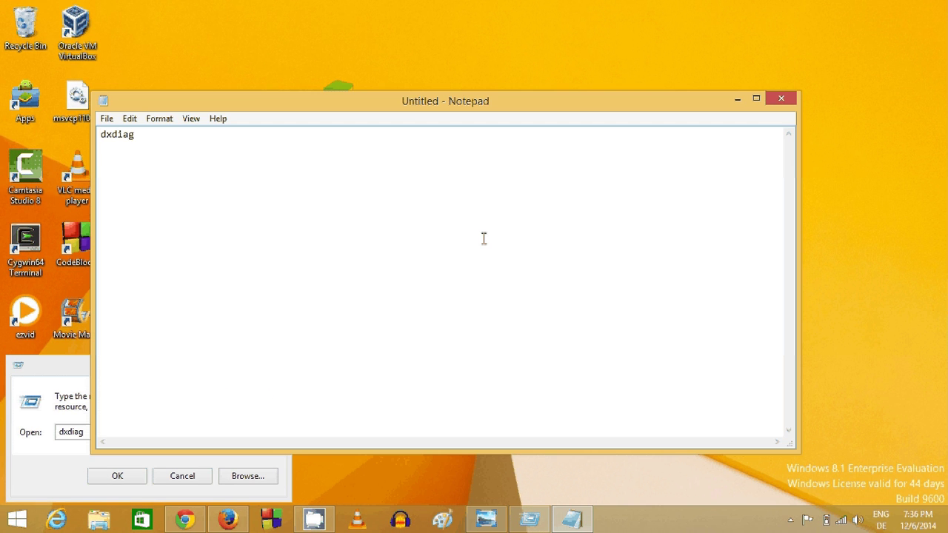
pyautogui.moveTo(175, 135); pyautogui.dragTo(64, 127)
pyautogui.click(155, 135)
pyautogui.moveTo(132, 136); pyautogui.dragTo(103, 131)
pyautogui.click(139, 138)
pyautogui.click(737, 99)
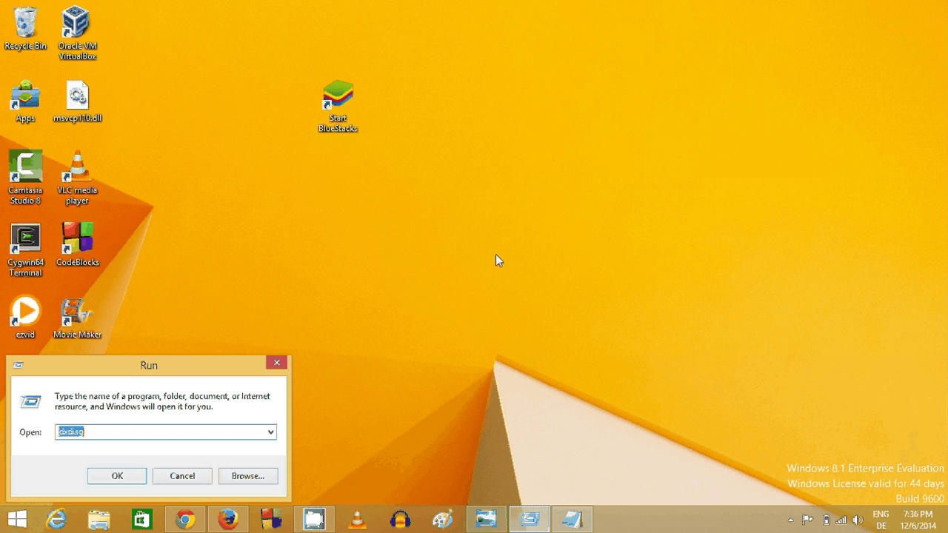
# Run dxdiag from the Run box and confirm the System tab shows DirectX Version: DirectX 11
pyautogui.click(80, 434)
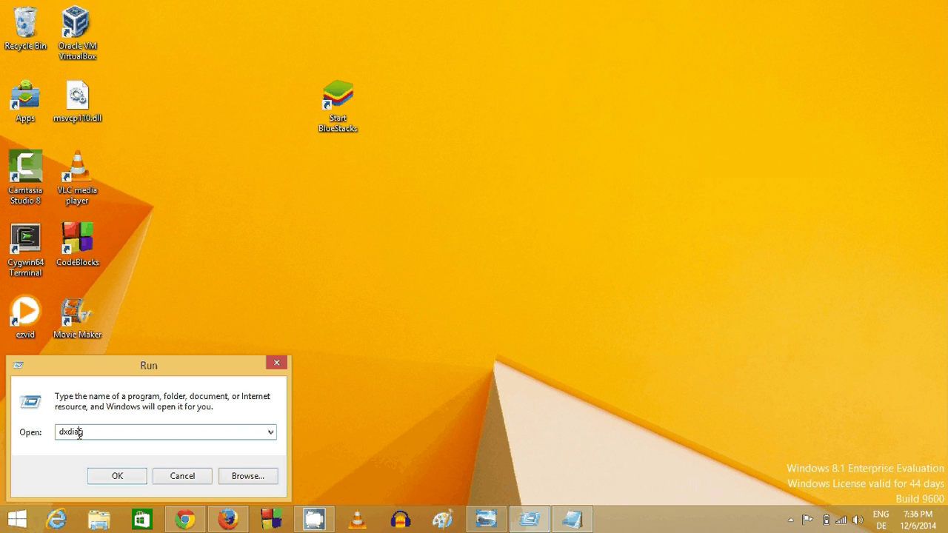
pyautogui.moveTo(58, 434); pyautogui.dragTo(72, 436)
pyautogui.doubleClick(73, 435)
pyautogui.click(122, 476)
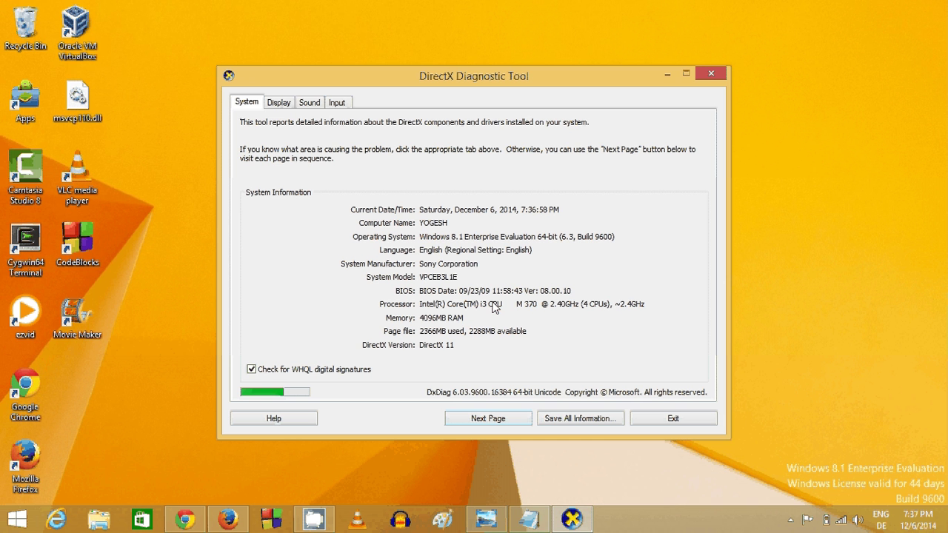
pyautogui.click(621, 526)
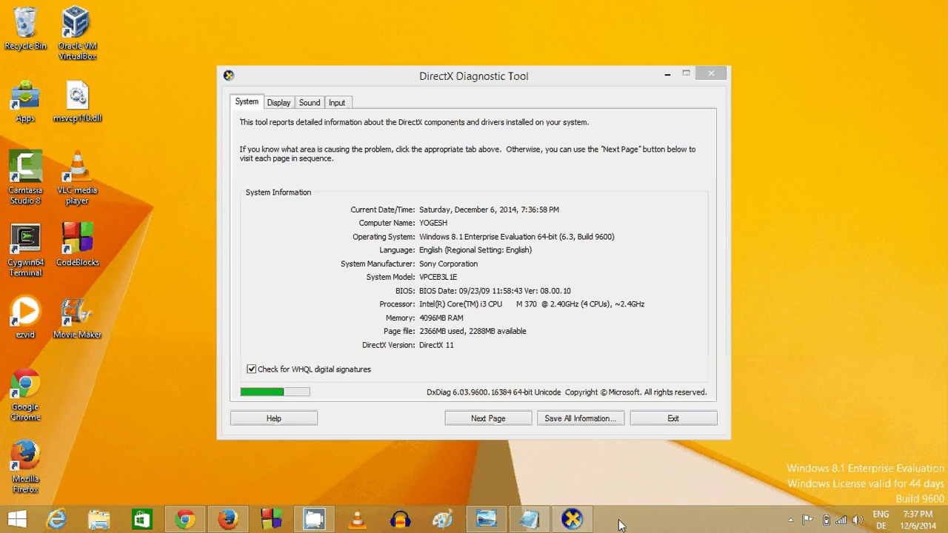